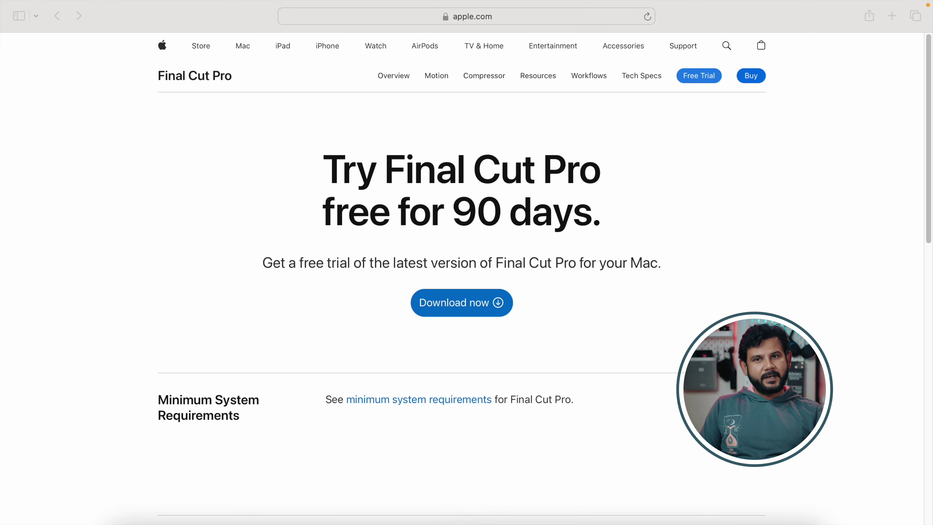
Step: Switch from Safari's free-trial page to the empty Final Cut Pro window
{"action": "mouse_move", "coordinate": [471, 522]}
{"action": "left_click", "coordinate": [707, 489]}
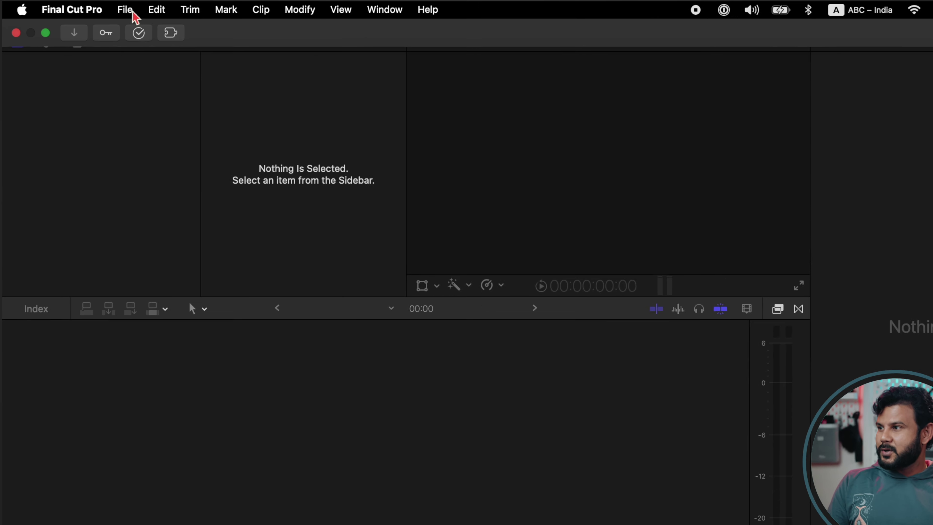
Step: Choose File > New > Library to bring up the Untitled.fcpbundle save dialog
{"action": "left_click", "coordinate": [129, 11]}
{"action": "mouse_move", "coordinate": [191, 48]}
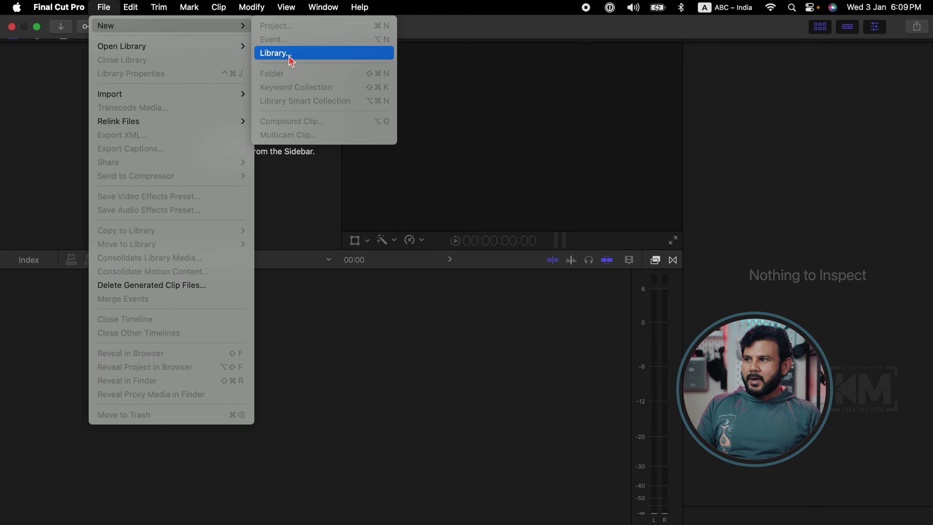
{"action": "left_click", "coordinate": [289, 55]}
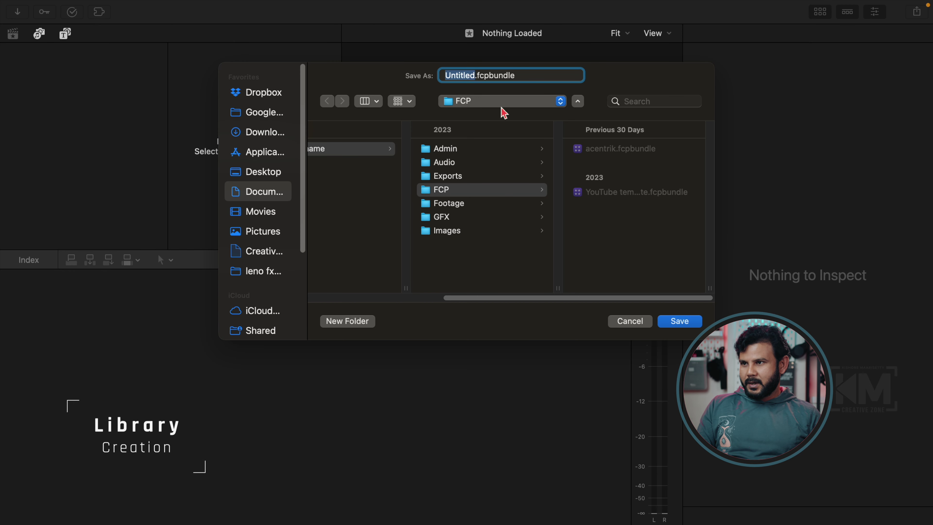
Step: Name the library 'final cut pro demo' and pick the T7 Shield drive as its location
{"action": "type", "text": "final cut pro demo"}
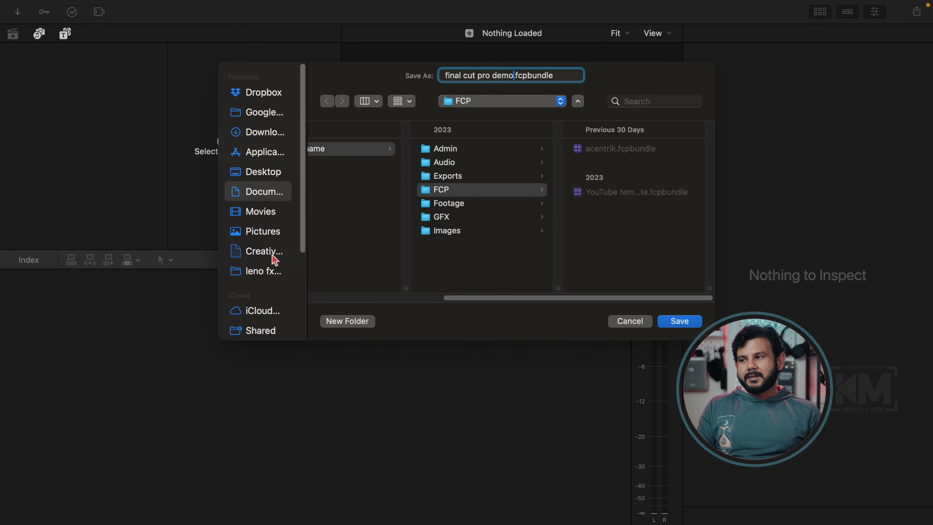
{"action": "scroll", "coordinate": [274, 261], "scroll_direction": "down", "scroll_amount": 5}
{"action": "scroll", "coordinate": [275, 260], "scroll_direction": "down", "scroll_amount": 2}
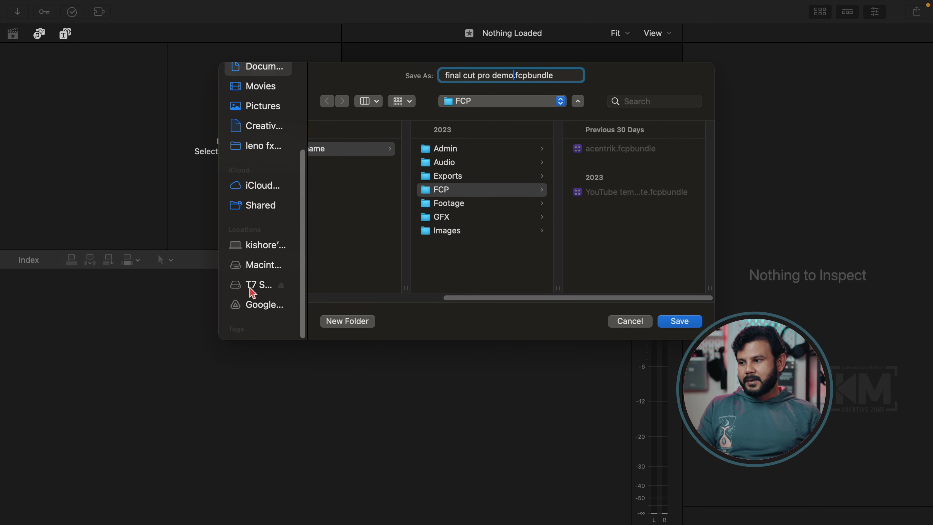
{"action": "left_click", "coordinate": [253, 286]}
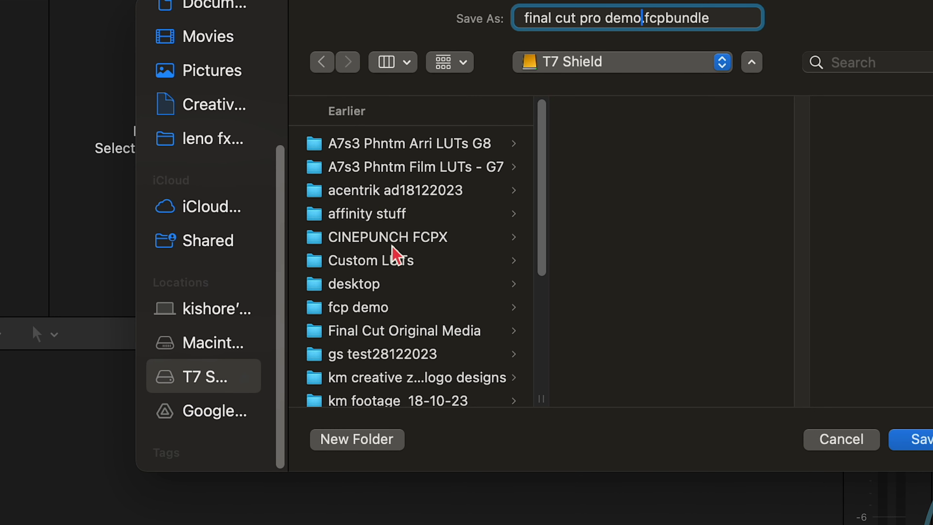
Step: Create a 'final cut pro demo' folder on T7 Shield and save the library into it
{"action": "scroll", "coordinate": [415, 386], "scroll_direction": "down", "scroll_amount": 5}
{"action": "key", "text": "super+shift+n"}
{"action": "type", "text": "fi"}
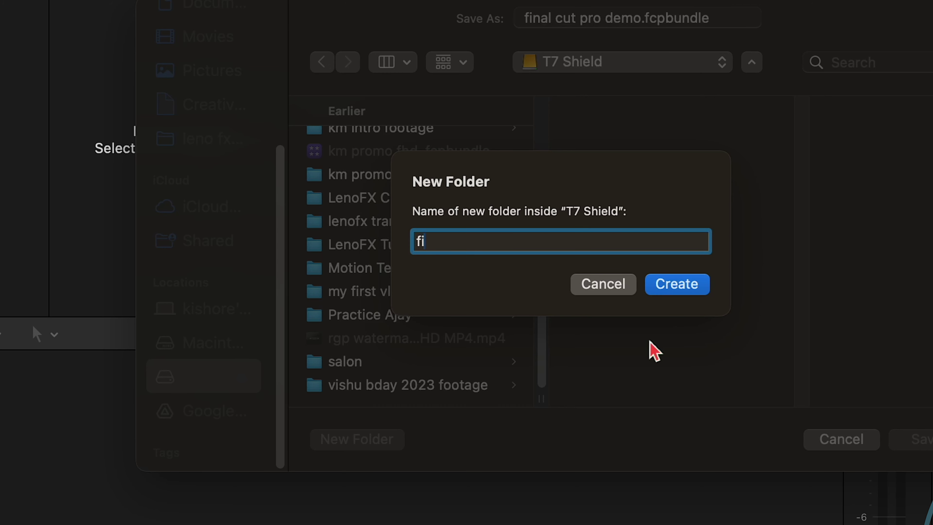
{"action": "type", "text": "nal cut or"}
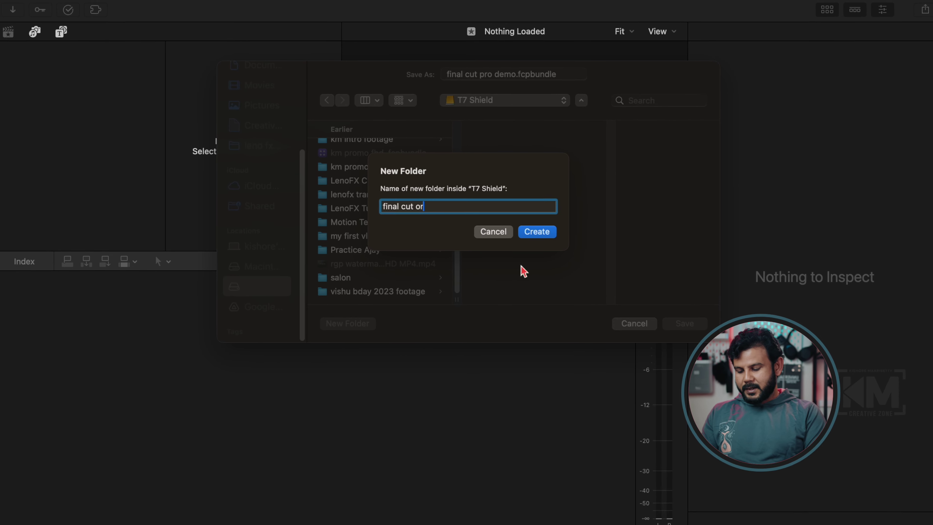
{"action": "key", "text": "BackSpace"}
{"action": "key", "text": "BackSpace"}
{"action": "type", "text": "pro demo"}
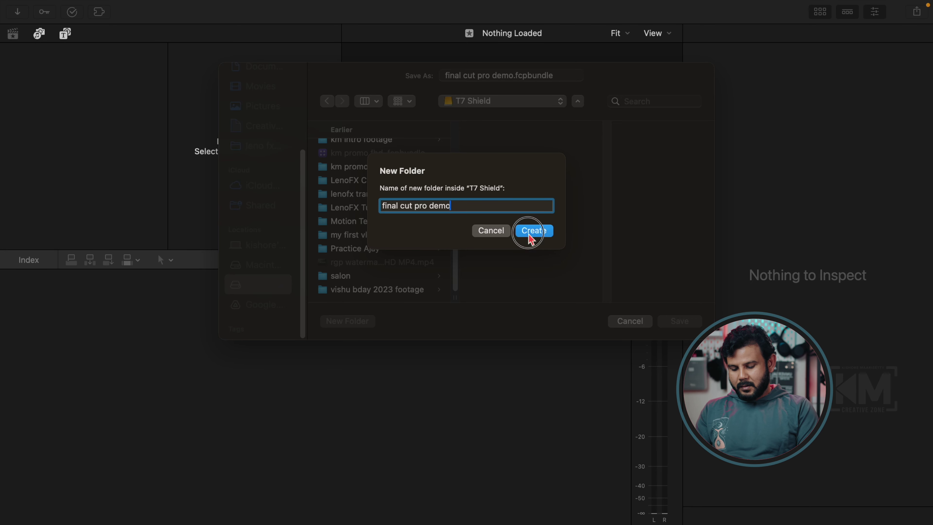
{"action": "left_click", "coordinate": [533, 231]}
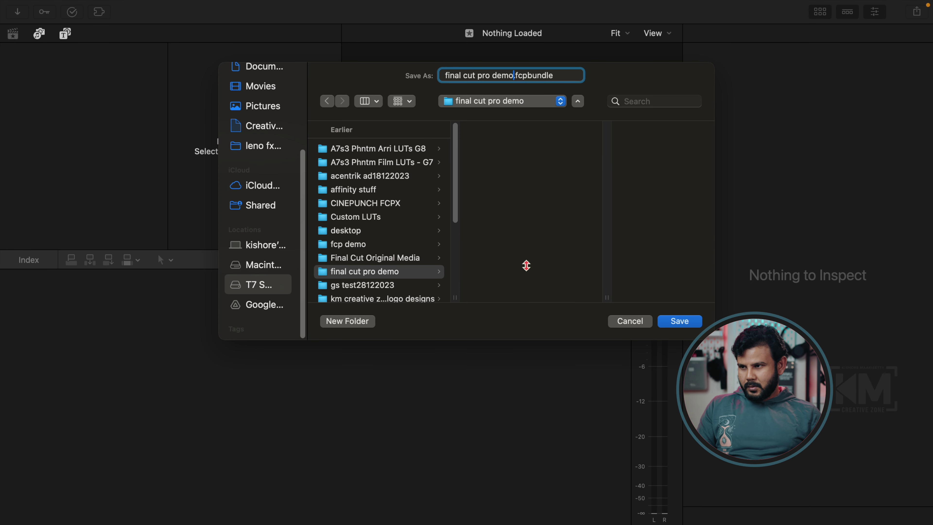
{"action": "left_click", "coordinate": [690, 322]}
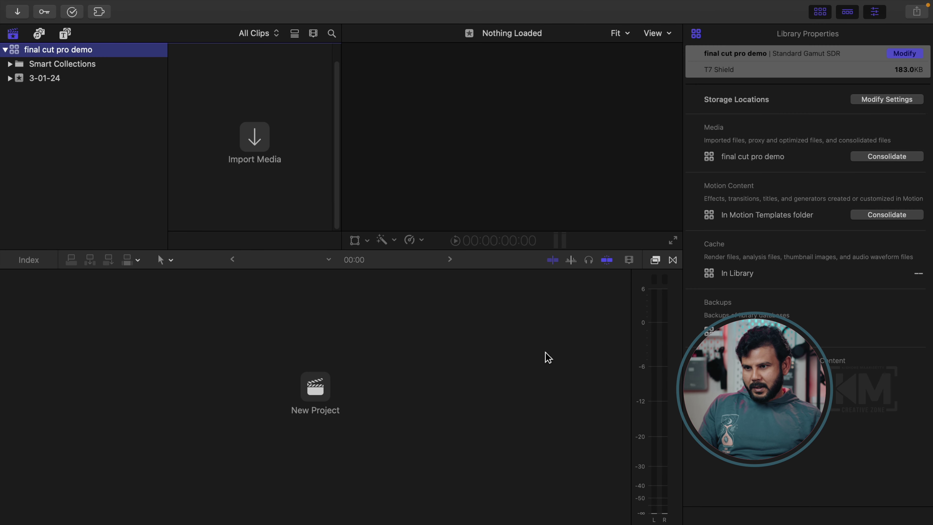